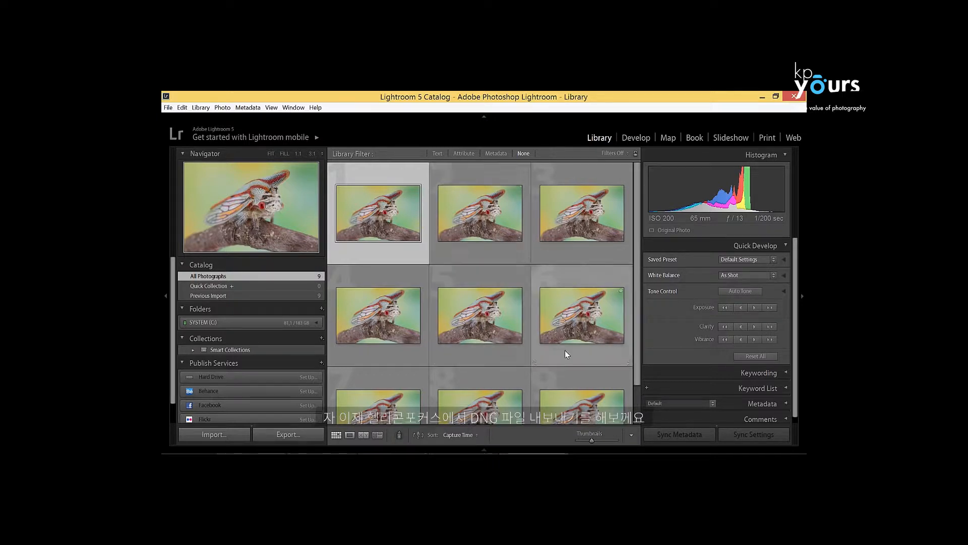
- Select all nine insect photos in the library and export them to Helicon Focus
{"action": "scroll", "coordinate": [567, 352], "scroll_direction": "down", "scroll_amount": 2}
{"action": "key", "text": "ctrl+a"}
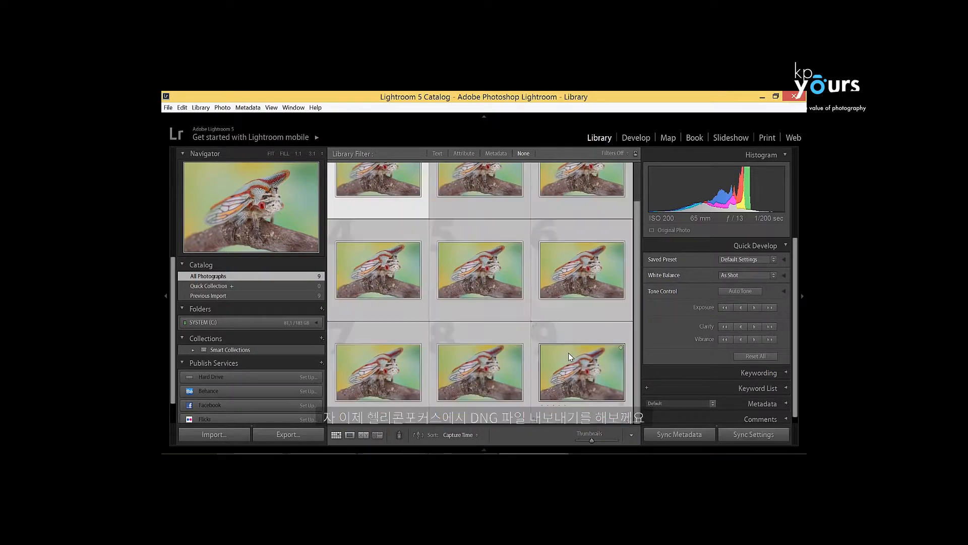
{"action": "right_click", "coordinate": [568, 354]}
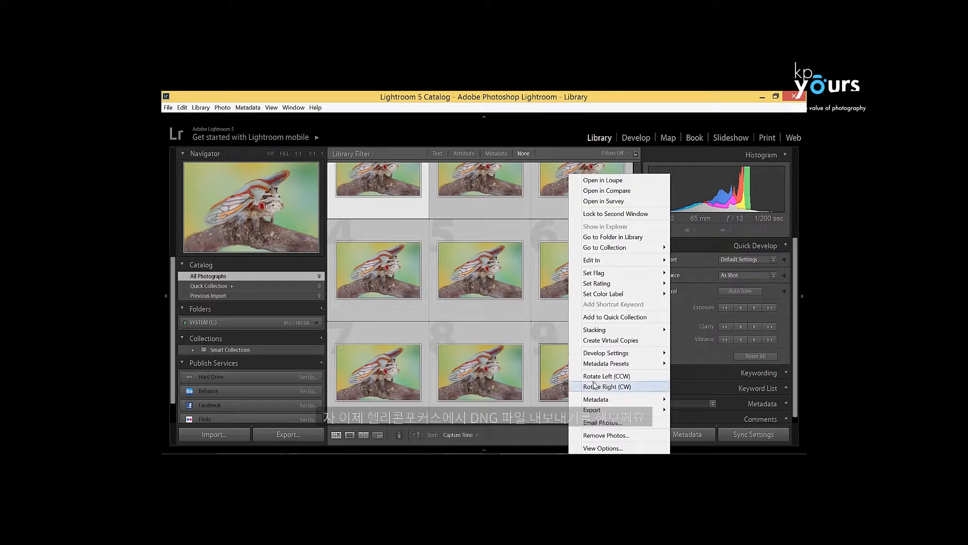
{"action": "mouse_move", "coordinate": [651, 411]}
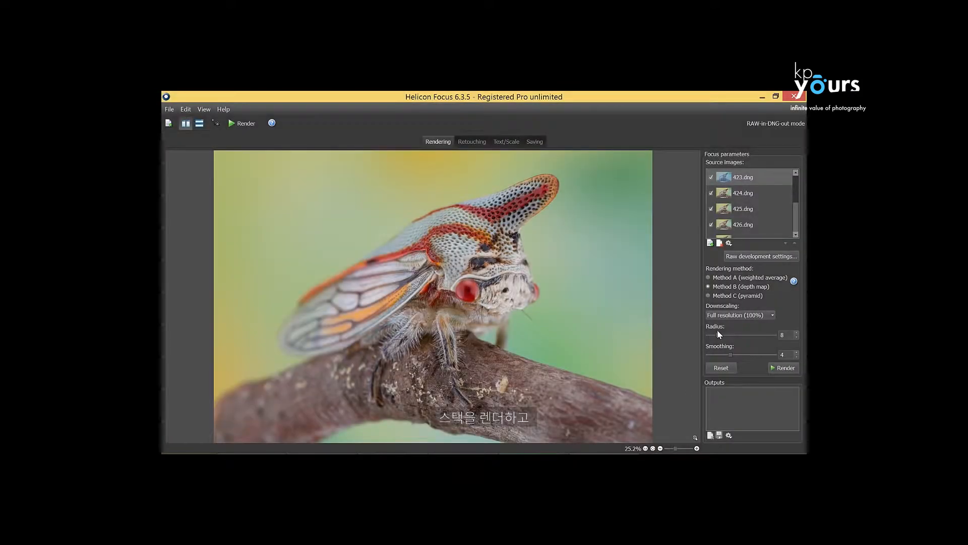
- Render the focus stack with Method C (pyramid) and save the result as a DNG file in the Pictures library
{"action": "left_click", "coordinate": [773, 368]}
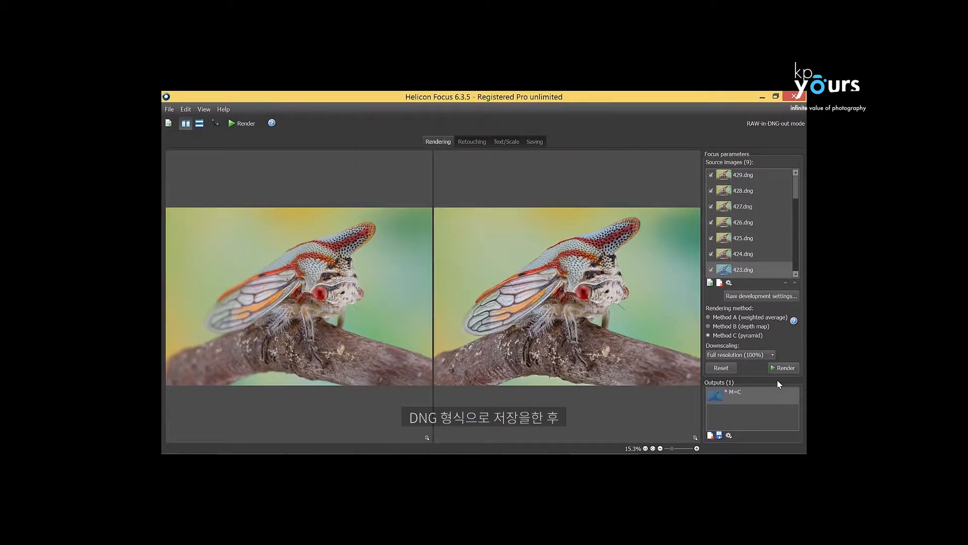
{"action": "left_click", "coordinate": [540, 144]}
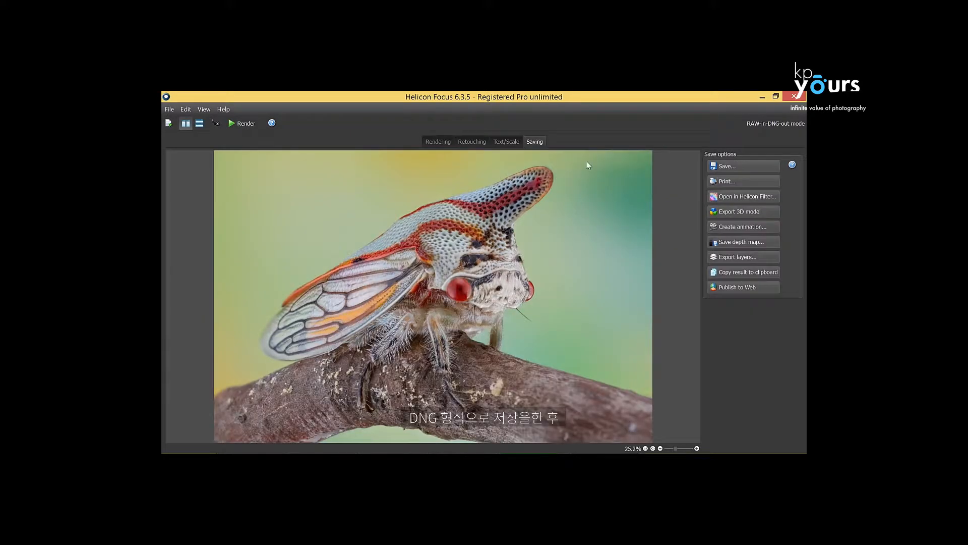
{"action": "left_click", "coordinate": [717, 170]}
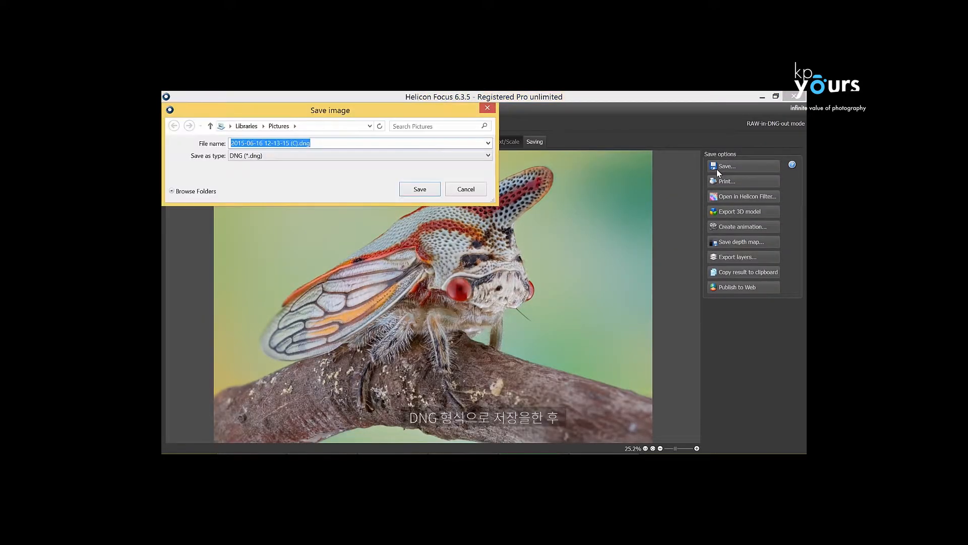
{"action": "left_click", "coordinate": [424, 189]}
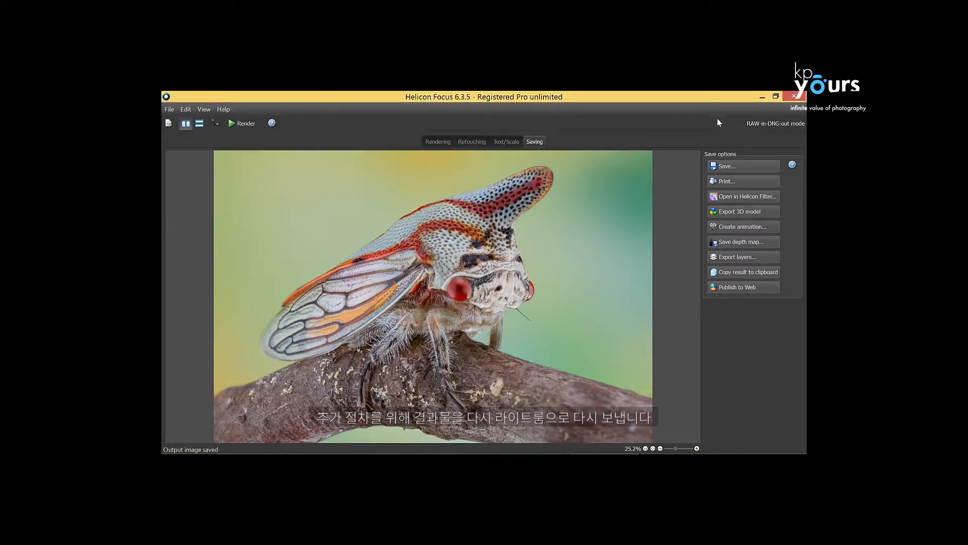
- Close Helicon Focus to return to Lightroom and select the stacked DNG at the end of the catalog
{"action": "left_click", "coordinate": [790, 101]}
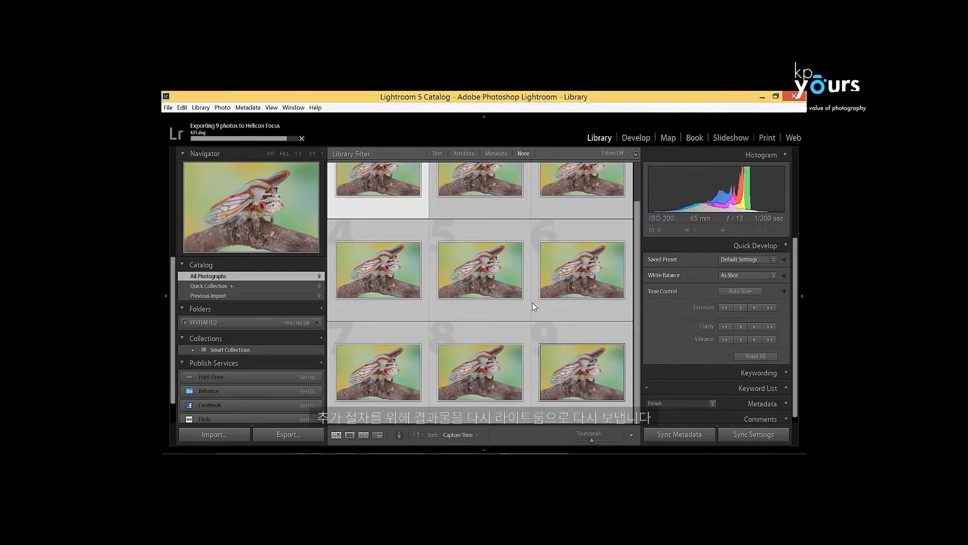
{"action": "scroll", "coordinate": [532, 303], "scroll_direction": "down", "scroll_amount": 1}
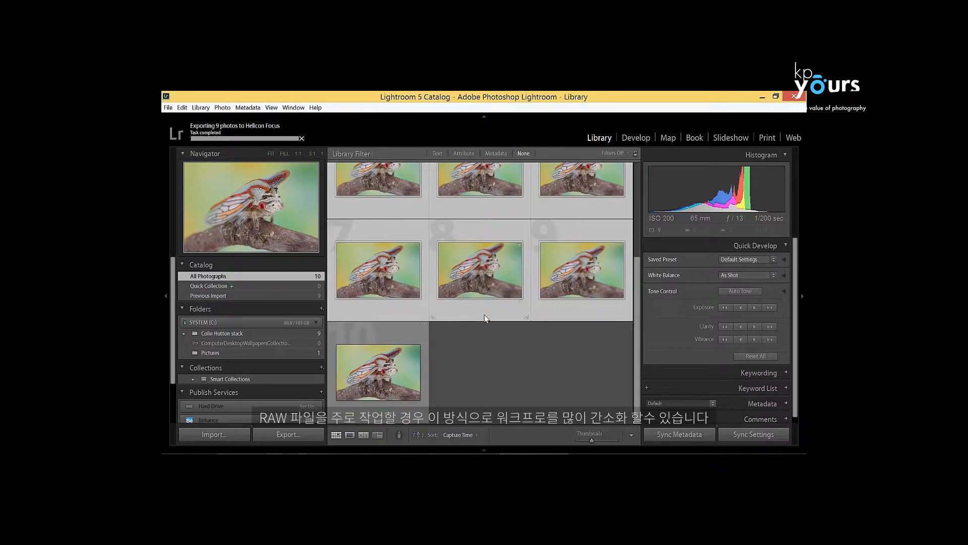
{"action": "left_click", "coordinate": [411, 356]}
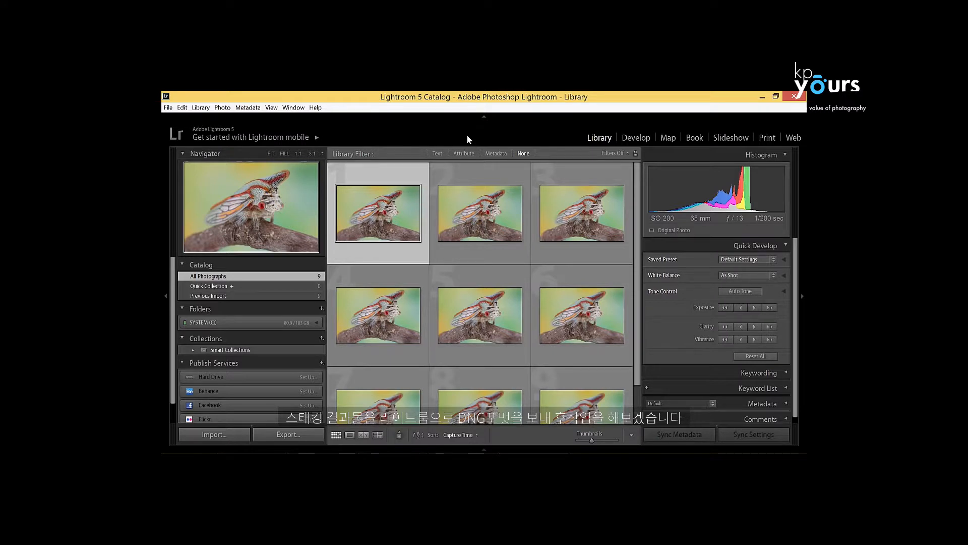
- Export all nine source photos to Helicon Focus using the Helicon Focus preset with DNG as the image format
{"action": "key", "text": "ctrl+a"}
{"action": "right_click", "coordinate": [555, 374]}
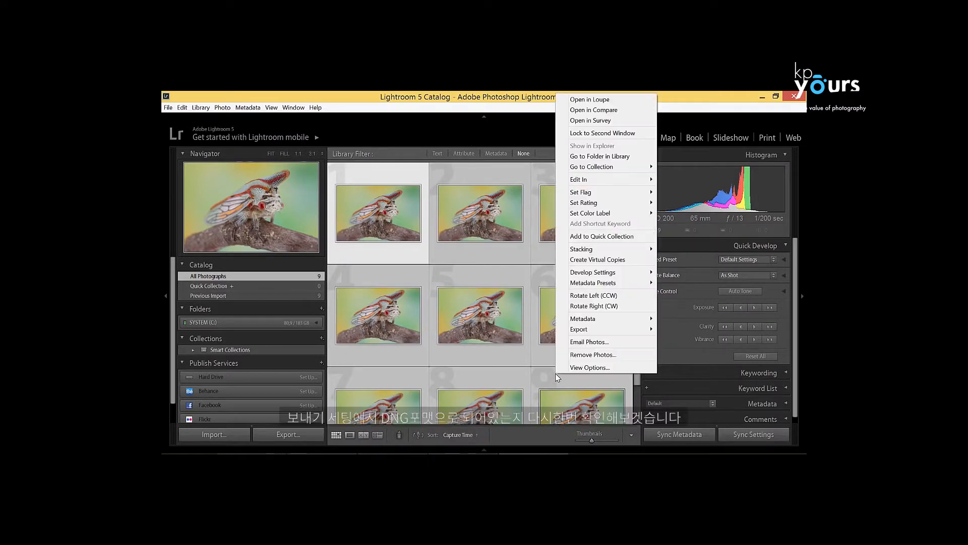
{"action": "mouse_move", "coordinate": [599, 330]}
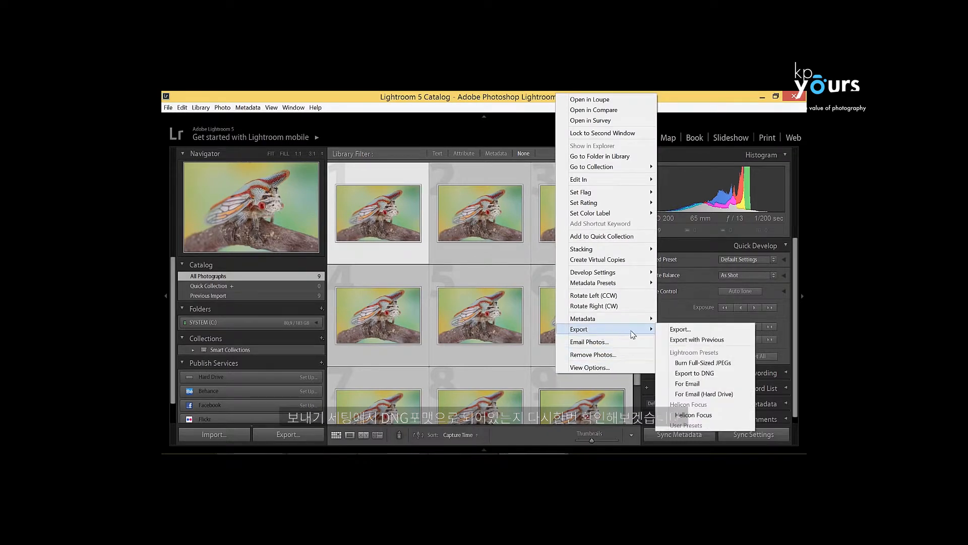
{"action": "left_click", "coordinate": [678, 329]}
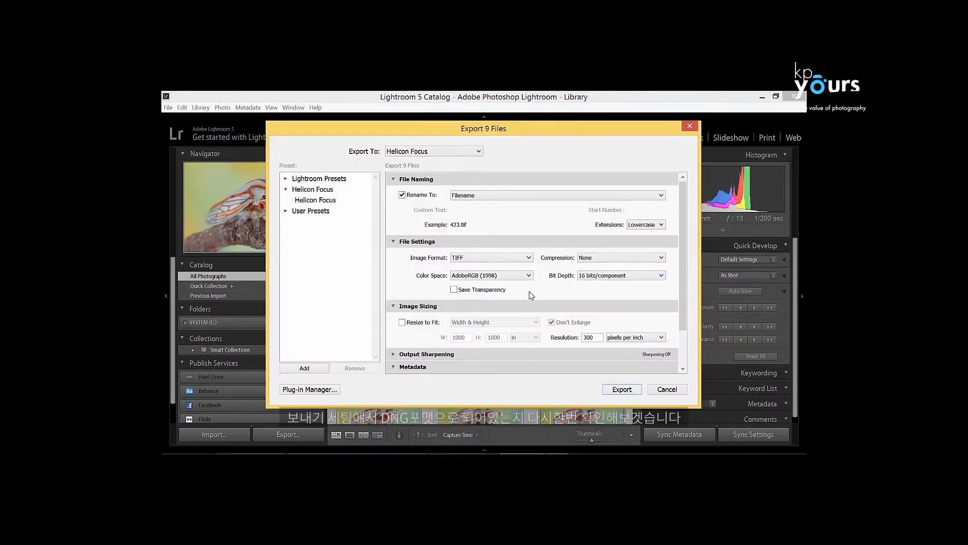
{"action": "left_click", "coordinate": [334, 200]}
{"action": "left_click", "coordinate": [478, 258]}
{"action": "left_click", "coordinate": [480, 290]}
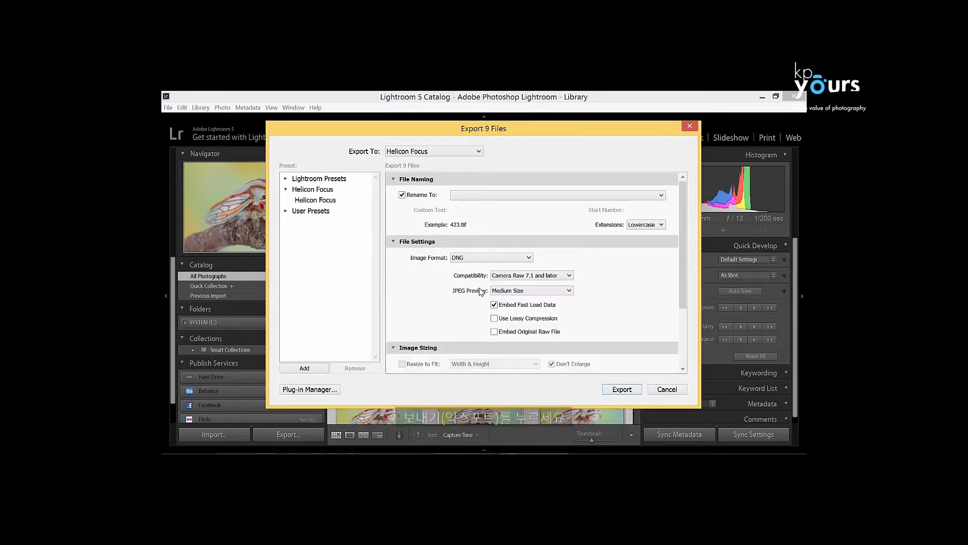
{"action": "left_click", "coordinate": [616, 389]}
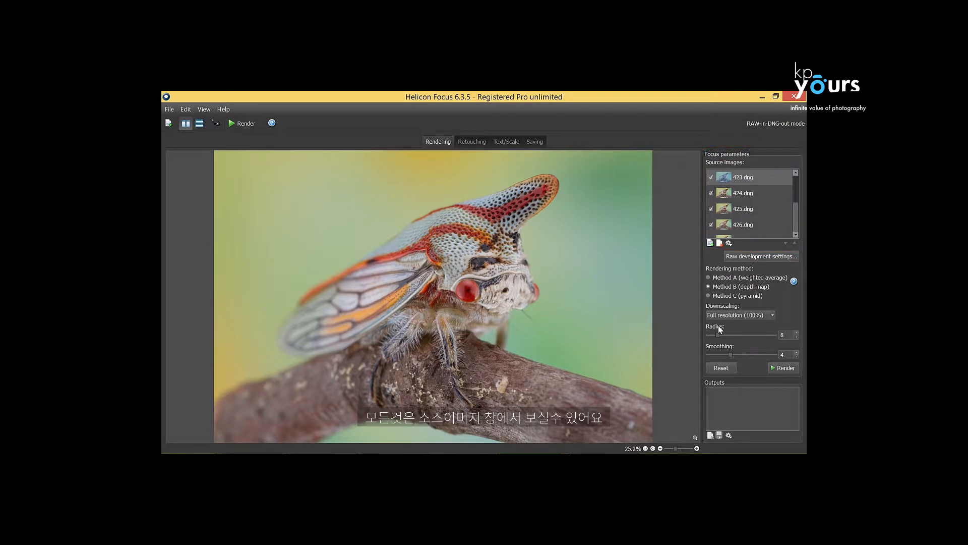
- Open the Integration preferences of Helicon Focus and follow the link to the Adobe DNG Converter installation instructions
{"action": "left_click", "coordinate": [181, 110]}
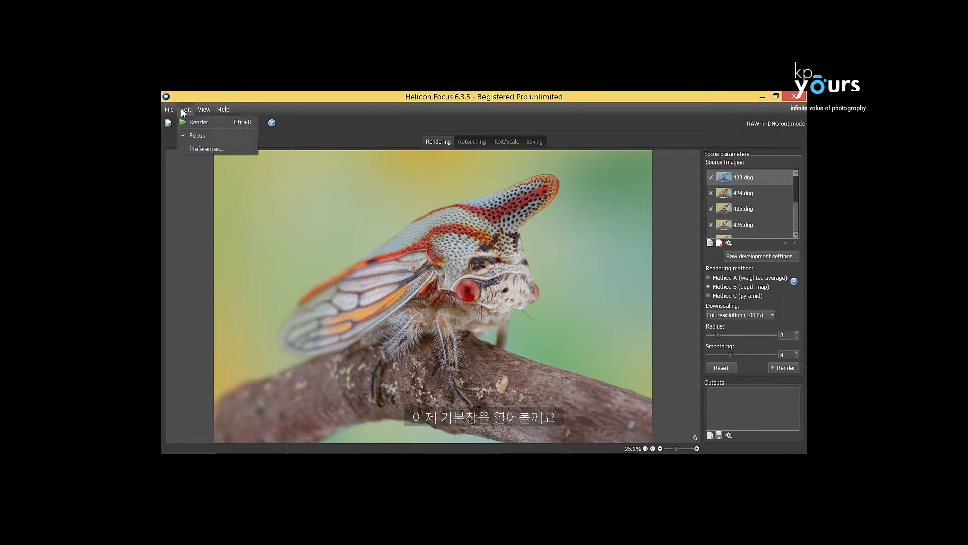
{"action": "left_click", "coordinate": [186, 150]}
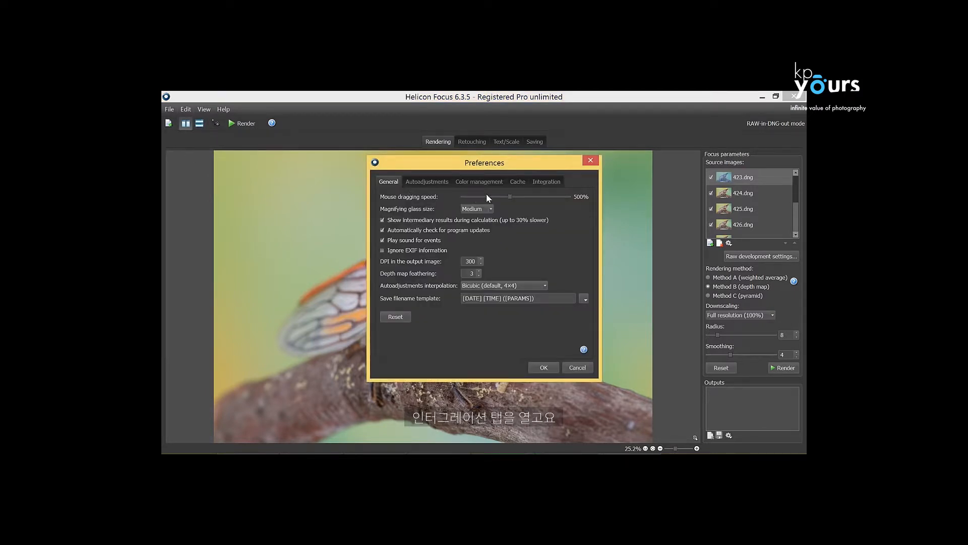
{"action": "left_click", "coordinate": [541, 186]}
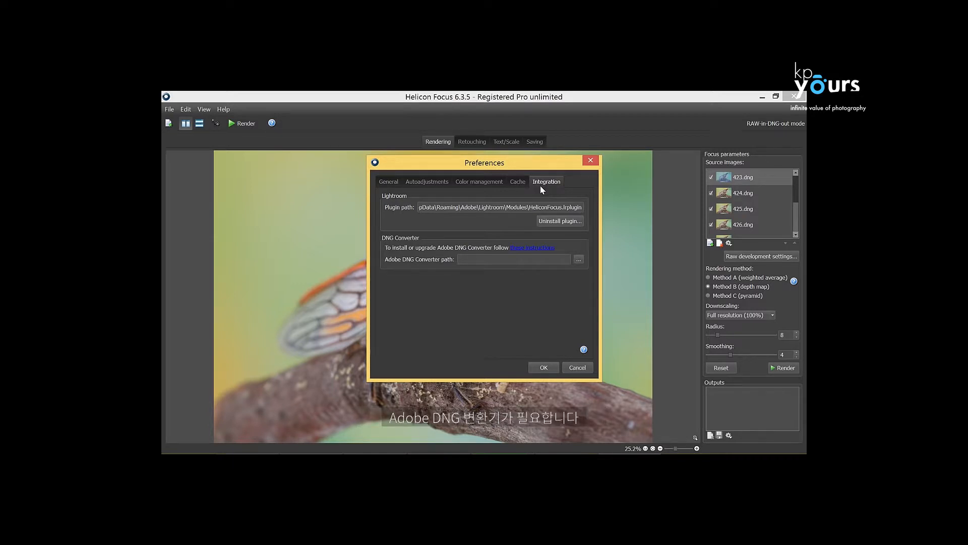
{"action": "left_click", "coordinate": [544, 248]}
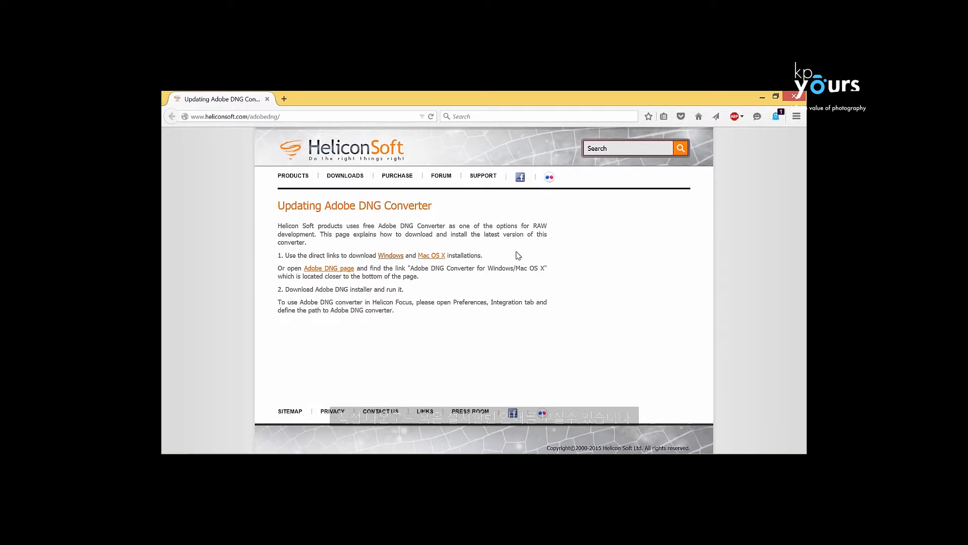
- Download the Windows installer DNGConverter_9_0.exe from the Adobe site and install Adobe DNG Converter 9.0
{"action": "left_click", "coordinate": [394, 256]}
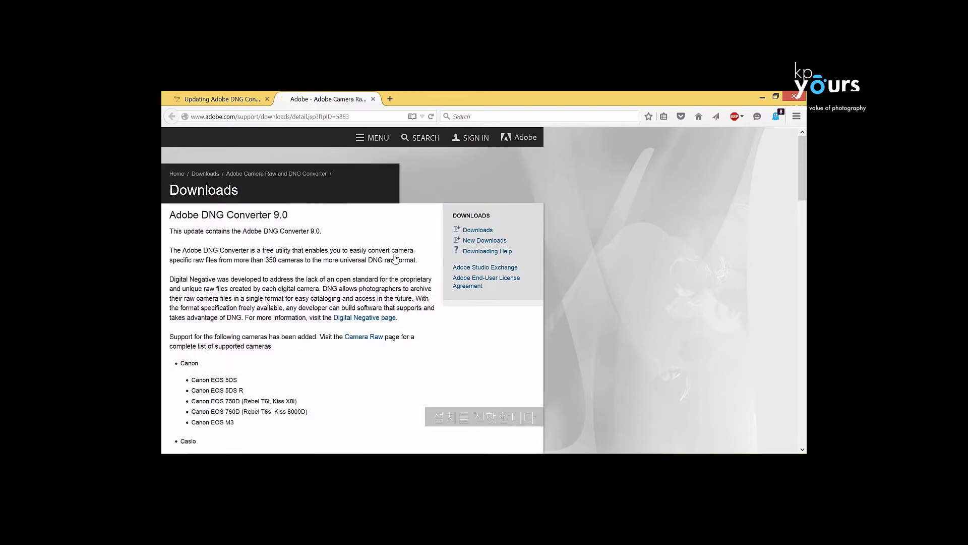
{"action": "scroll", "coordinate": [395, 258], "scroll_direction": "down", "scroll_amount": 15}
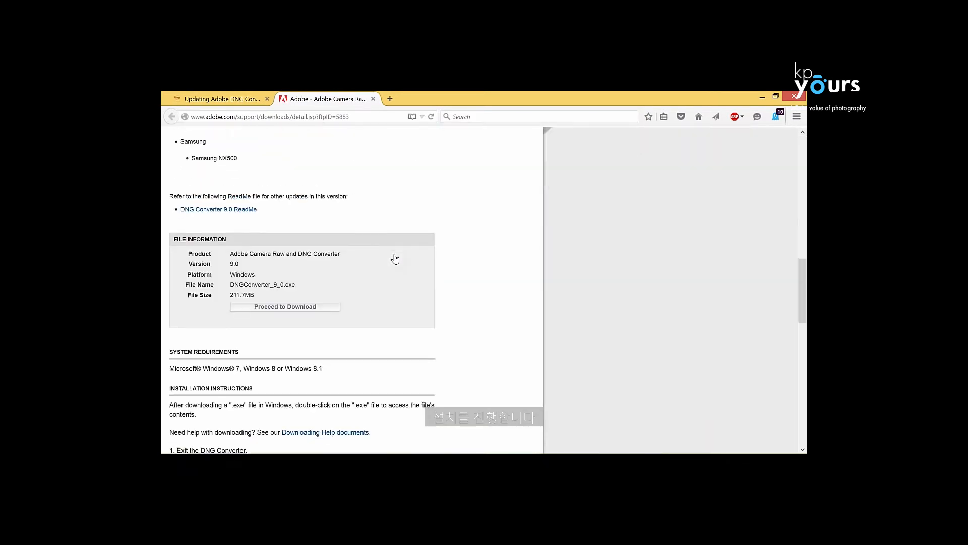
{"action": "left_click", "coordinate": [337, 308]}
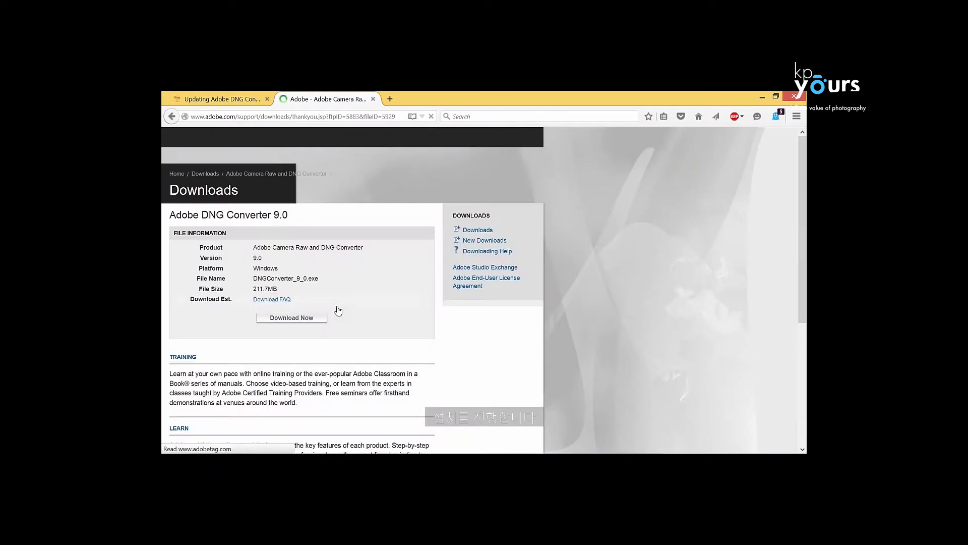
{"action": "left_click", "coordinate": [324, 319]}
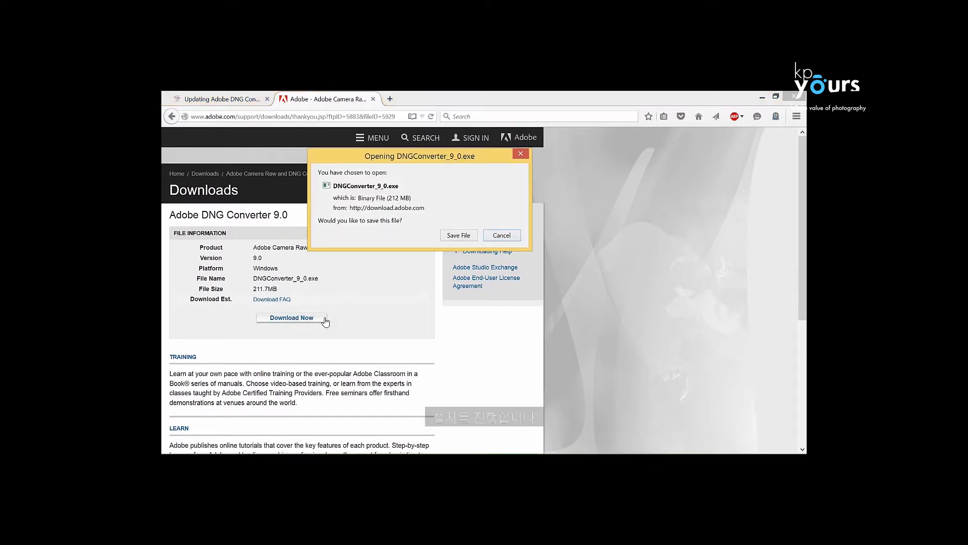
{"action": "left_click", "coordinate": [456, 236]}
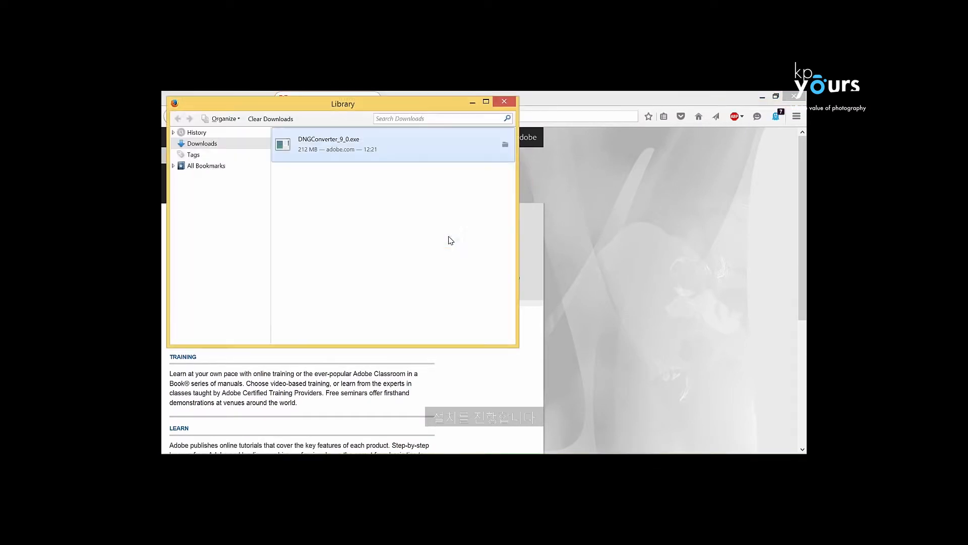
{"action": "double_click", "coordinate": [351, 144]}
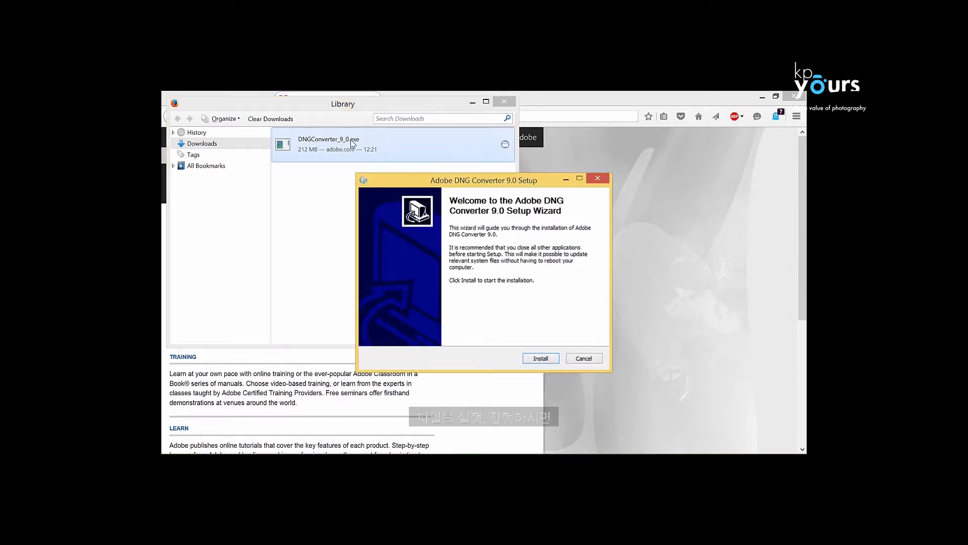
{"action": "left_click", "coordinate": [538, 359]}
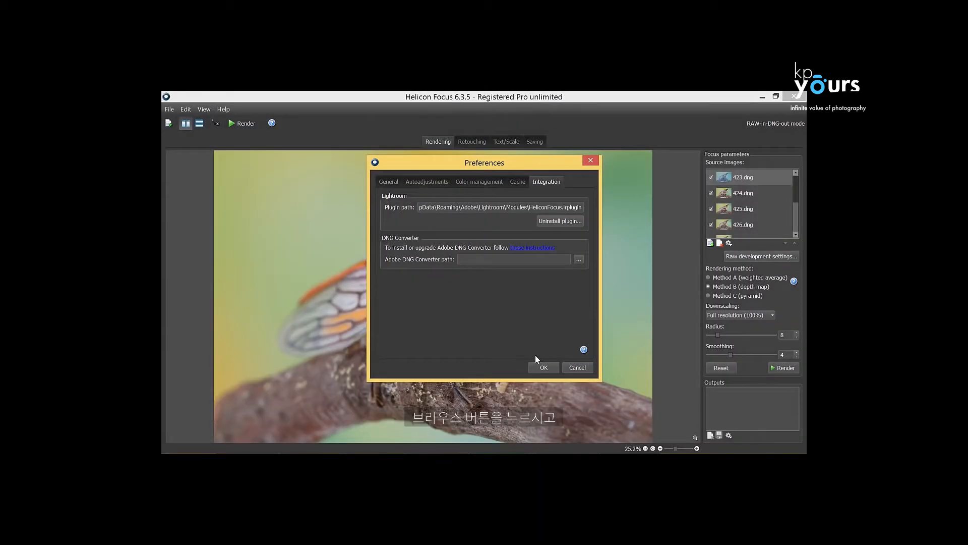
- Set the Adobe DNG Converter path to Adobe DNG Converter.exe in Program Files/Adobe and apply the preferences
{"action": "left_click", "coordinate": [577, 259]}
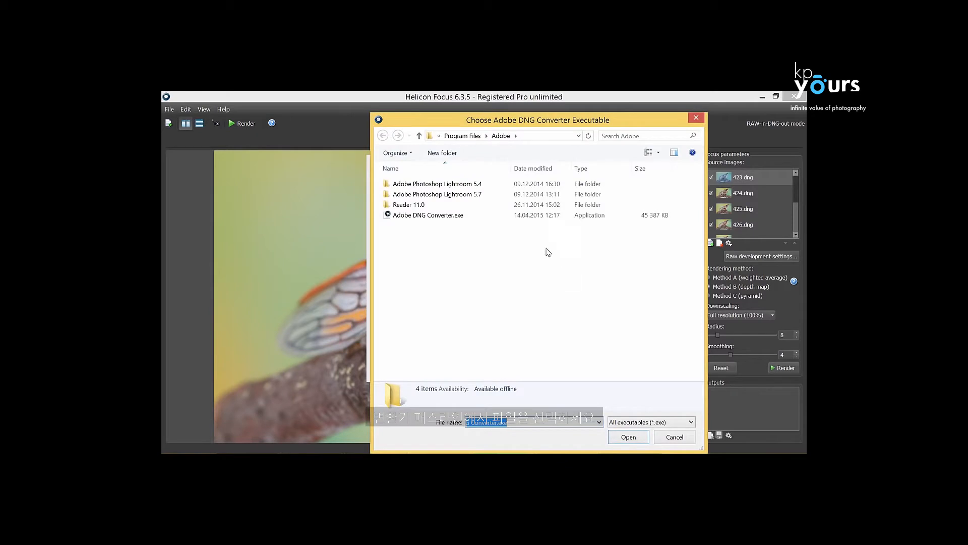
{"action": "left_click", "coordinate": [531, 217]}
{"action": "left_click", "coordinate": [623, 437]}
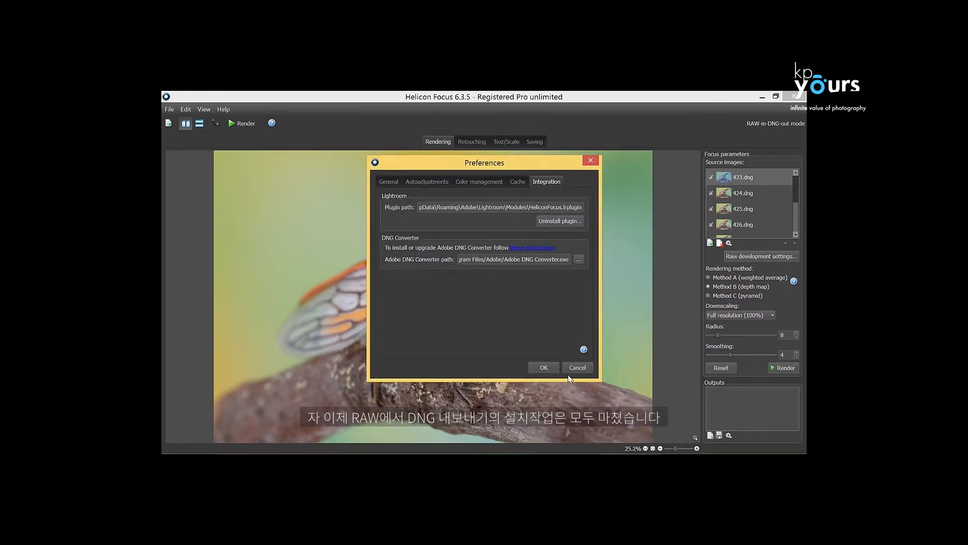
{"action": "left_click", "coordinate": [553, 366]}
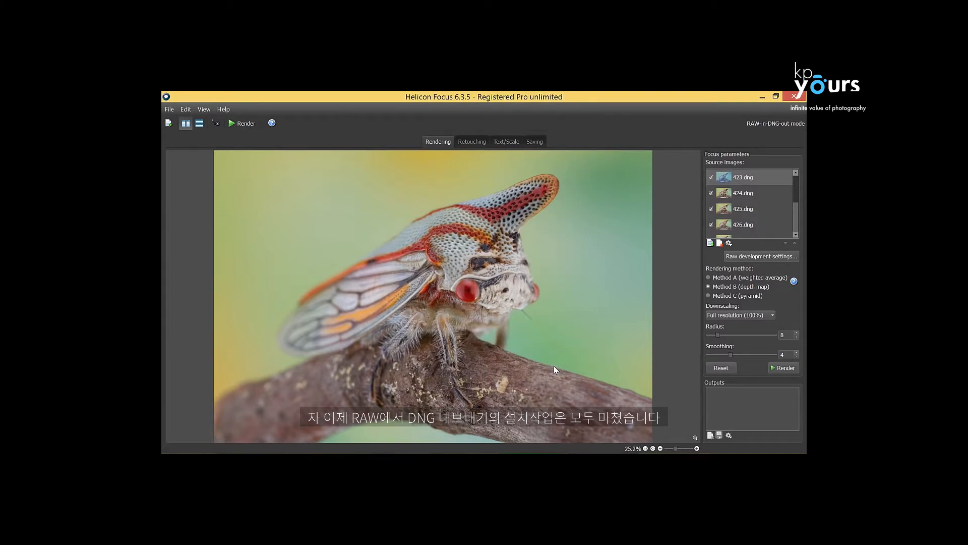
- Set the codec in the raw development settings to RAW-in-DNG-out loader
{"action": "left_click", "coordinate": [734, 258]}
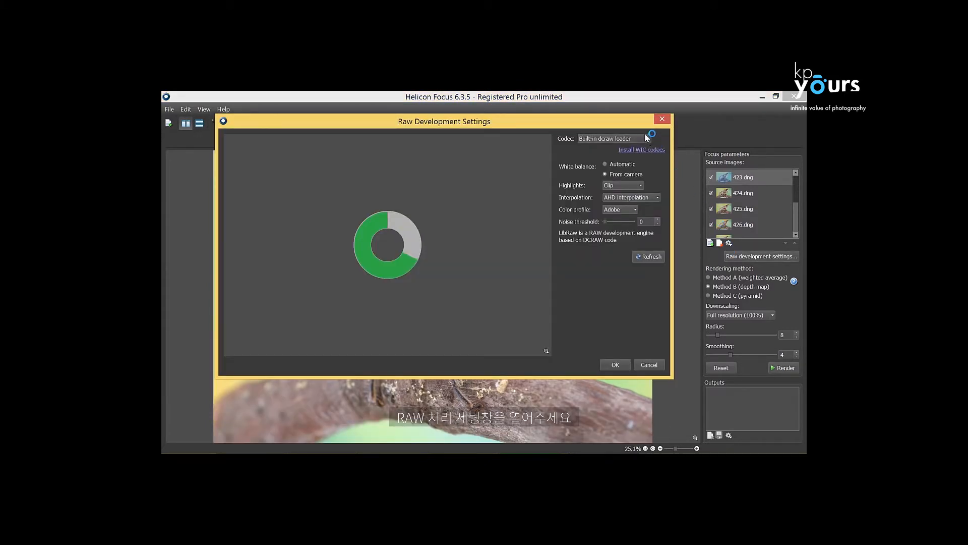
{"action": "left_click", "coordinate": [645, 139]}
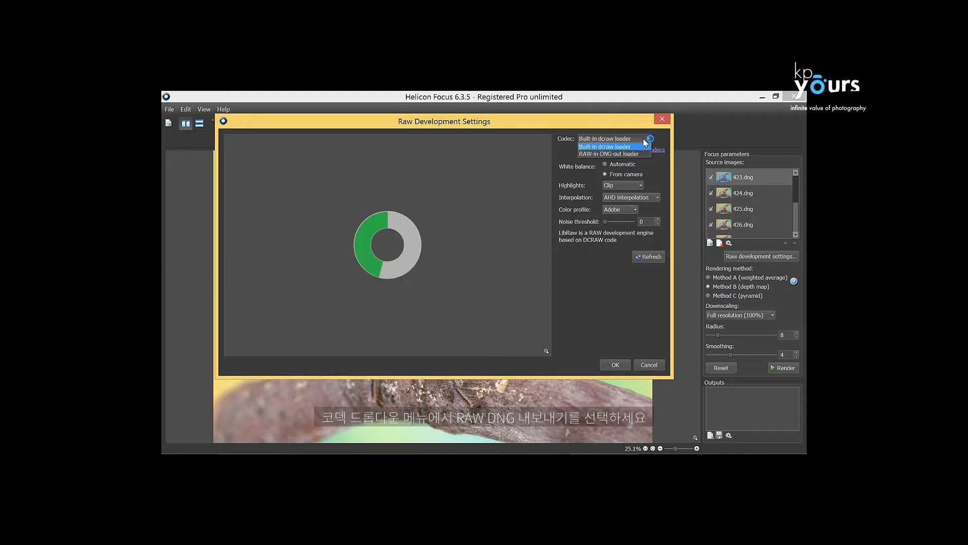
{"action": "left_click", "coordinate": [642, 155]}
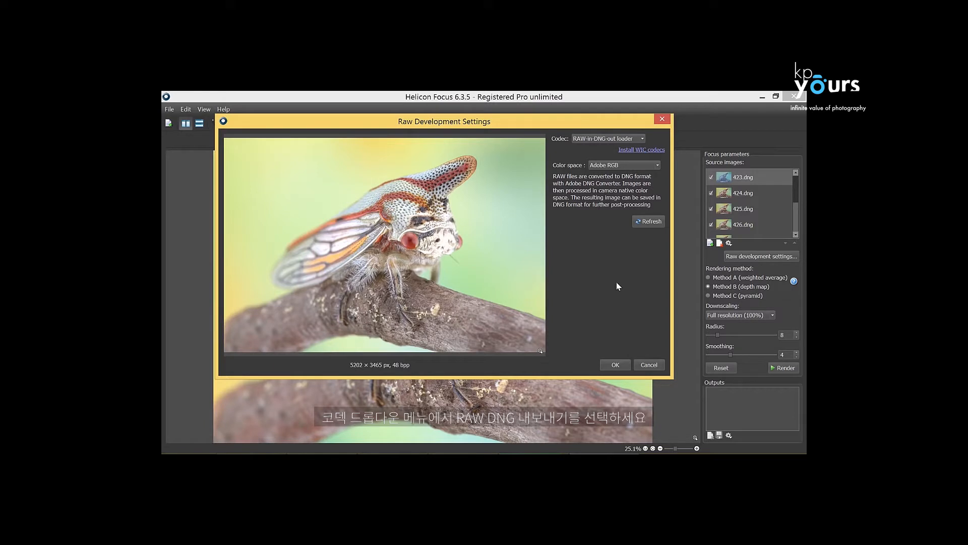
{"action": "left_click", "coordinate": [608, 365]}
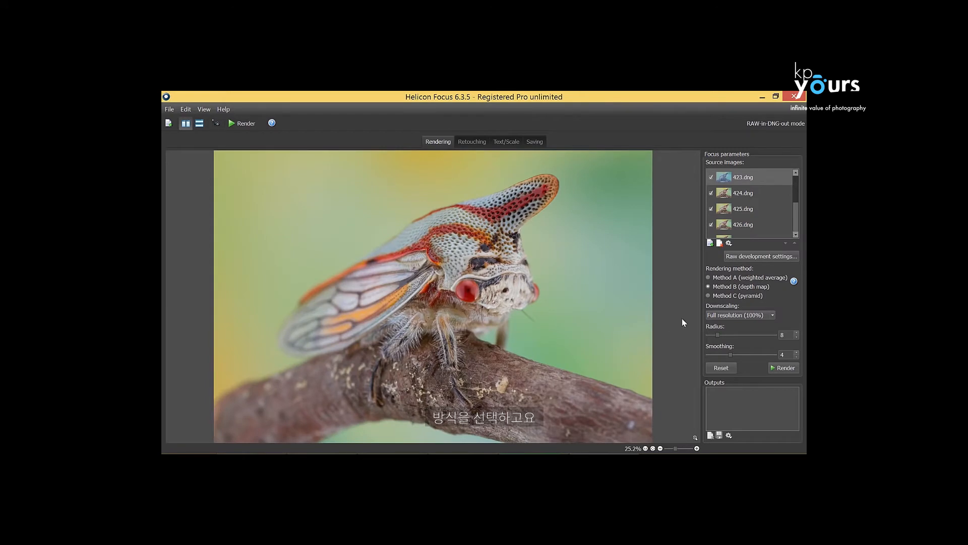
- Render the stack using Method C (pyramid) and save the output image in DNG format to the Pictures library
{"action": "left_click", "coordinate": [708, 295]}
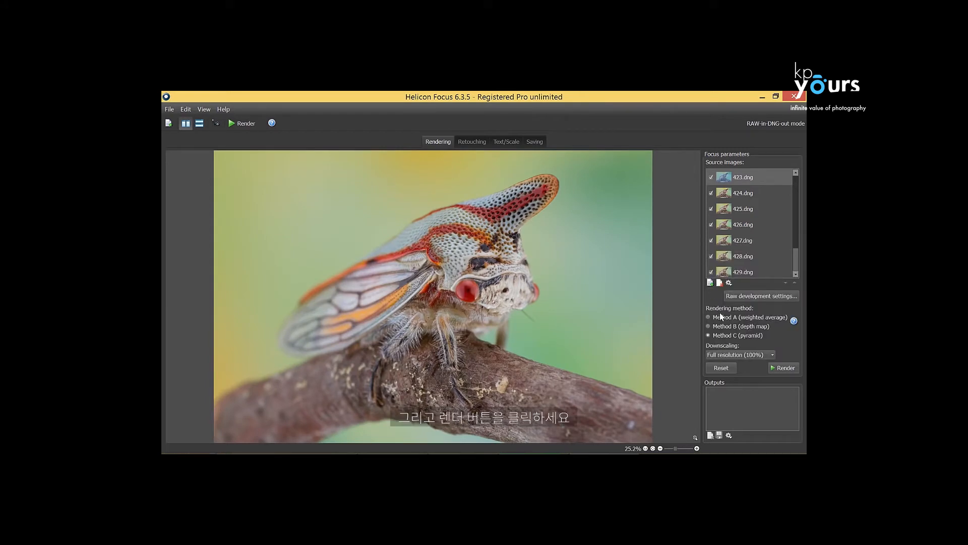
{"action": "left_click", "coordinate": [776, 368]}
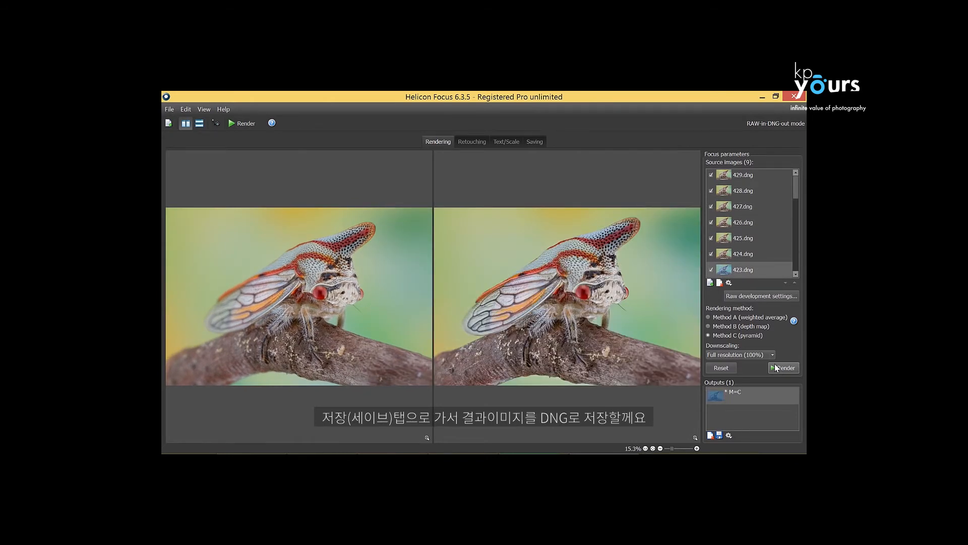
{"action": "left_click", "coordinate": [526, 143]}
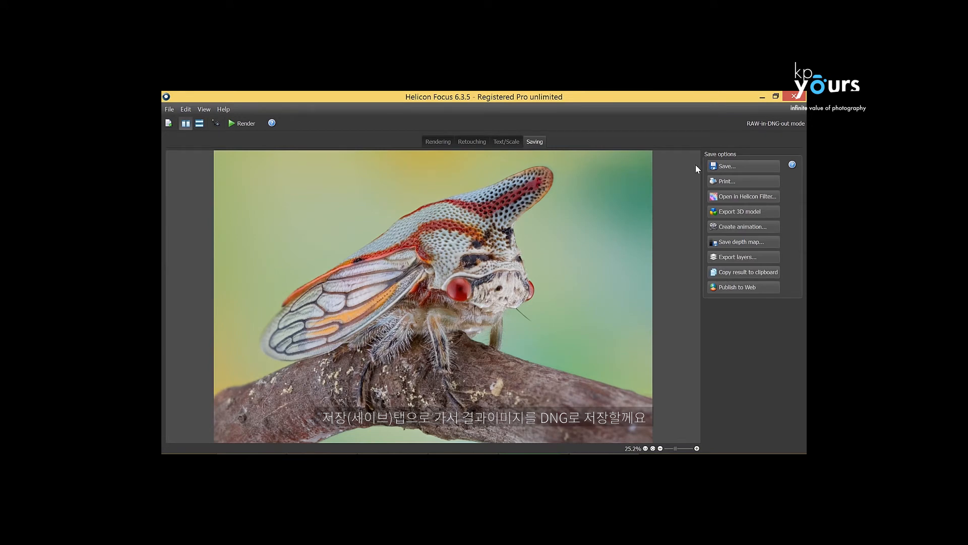
{"action": "left_click", "coordinate": [725, 170]}
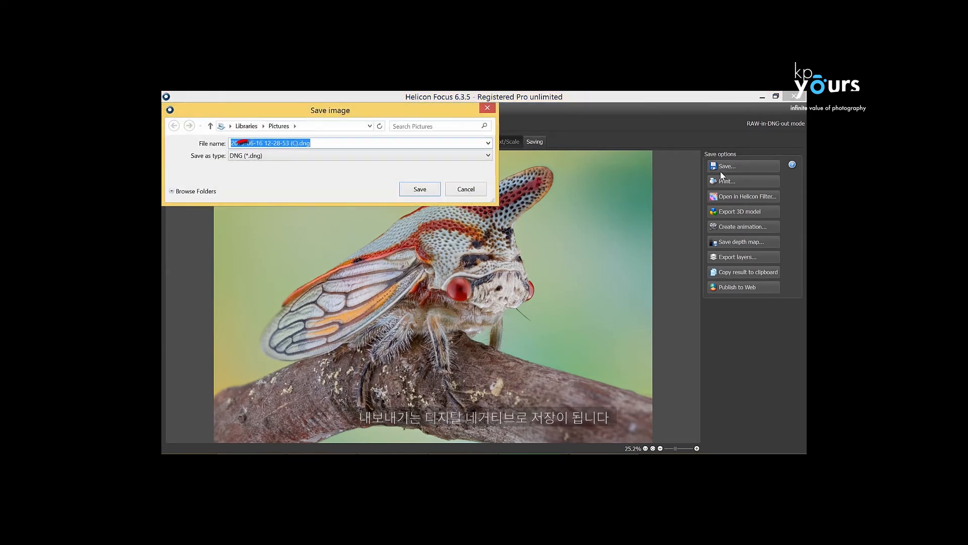
{"action": "left_click", "coordinate": [422, 191]}
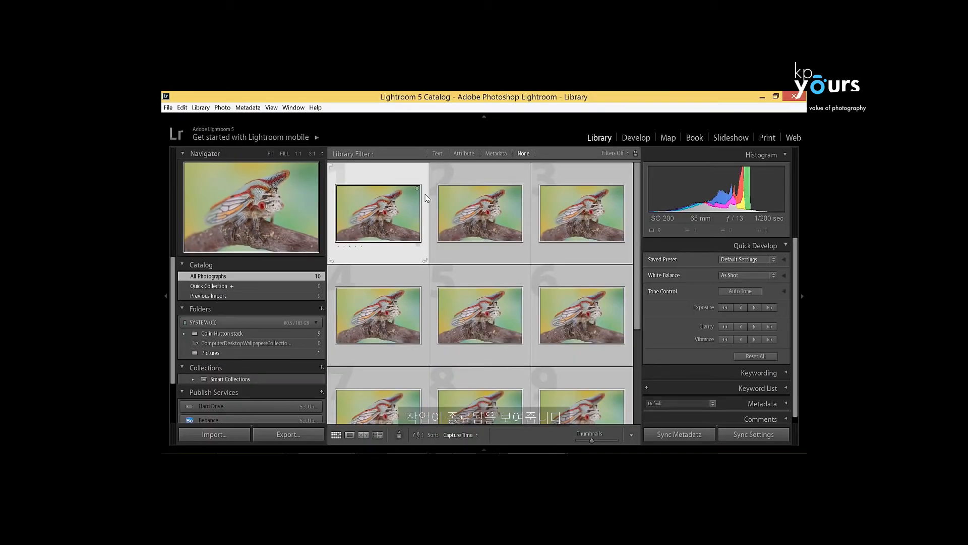
- Select the newly stacked DNG, the last photo in the Lightroom catalog
{"action": "scroll", "coordinate": [426, 197], "scroll_direction": "down", "scroll_amount": 3}
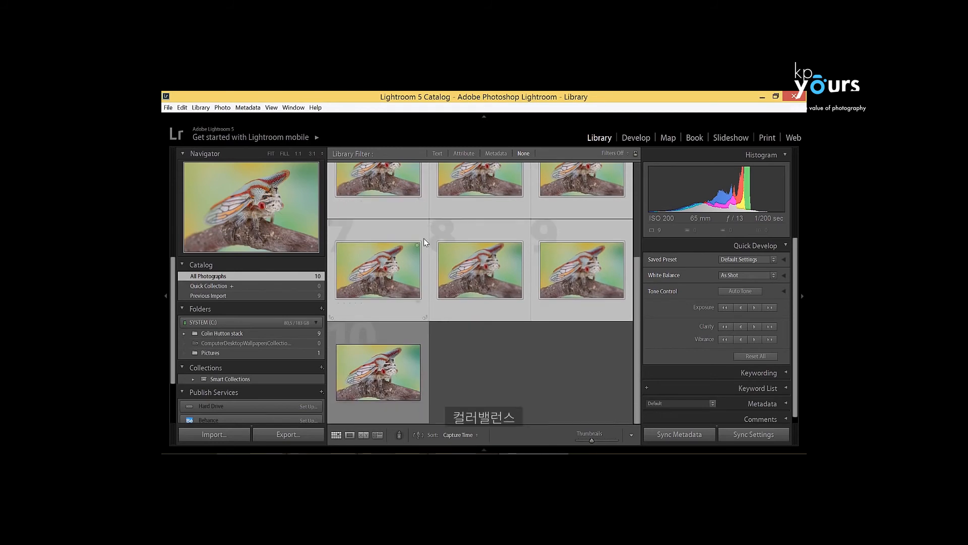
{"action": "left_click", "coordinate": [411, 336]}
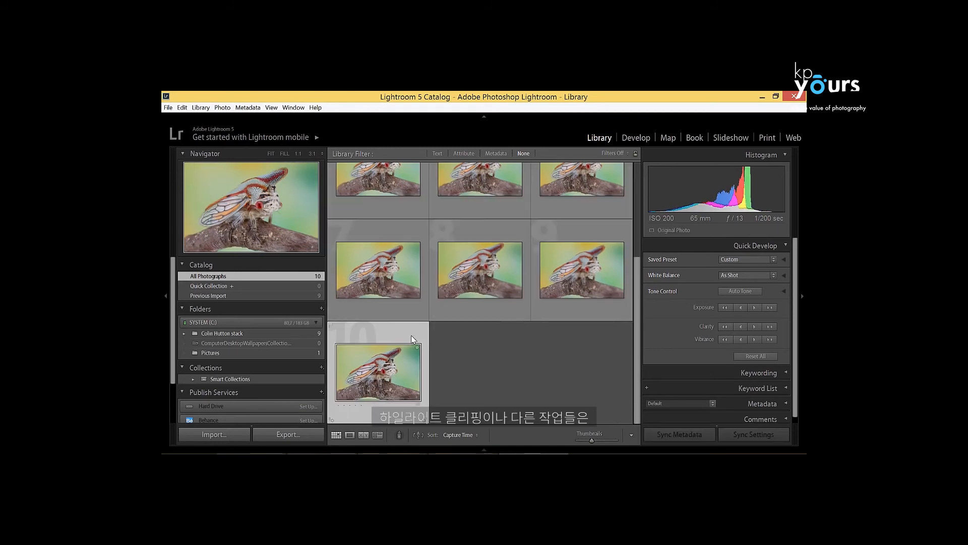